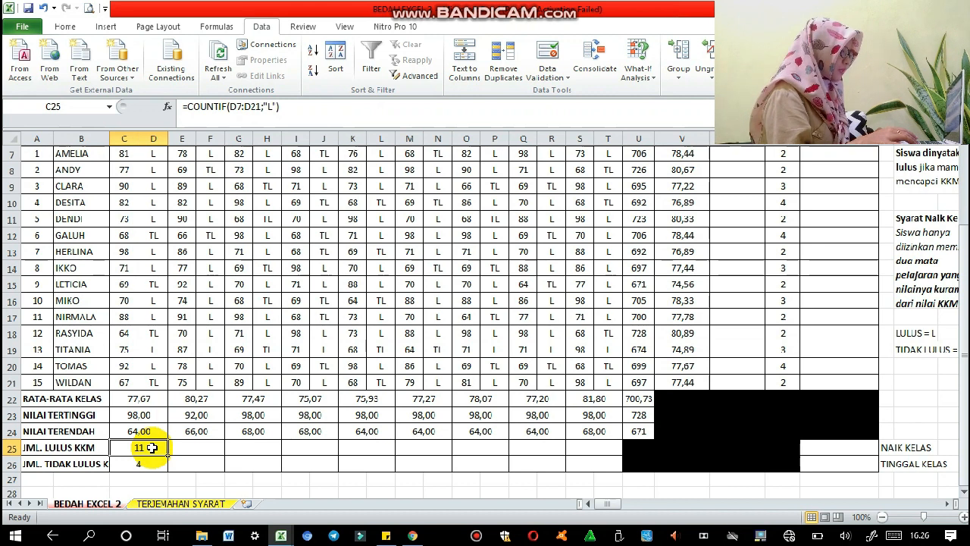
Fill the JML. LULUS KKM and JML. TIDAK LULUS KKM formulas from C25:D26 across the remaining subjects through column T.
drag(152, 449, 153, 456)
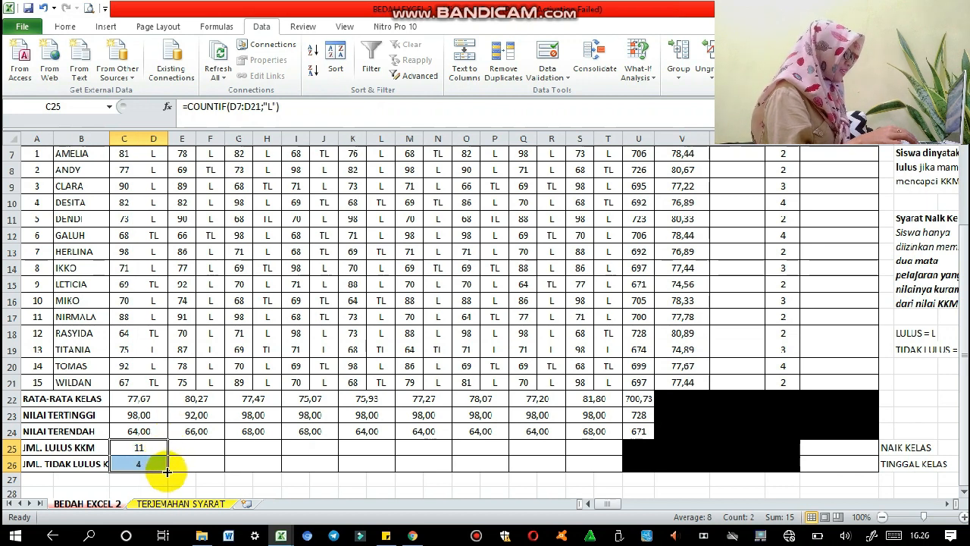
drag(167, 472, 593, 466)
click(596, 468)
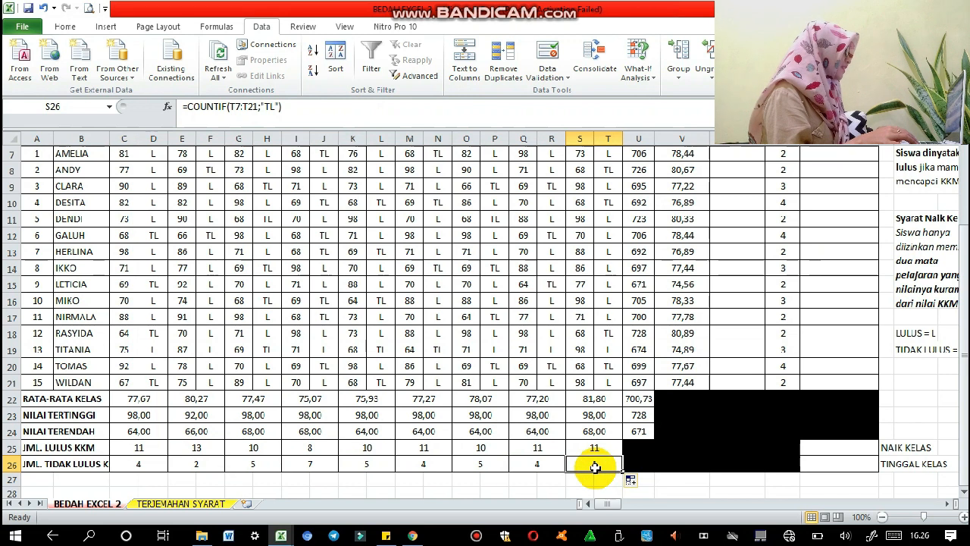
Review the JML MAPEL TL counts and the class promotion requirement explained on the TERJEMAHAN SYARAT sheet.
click(782, 249)
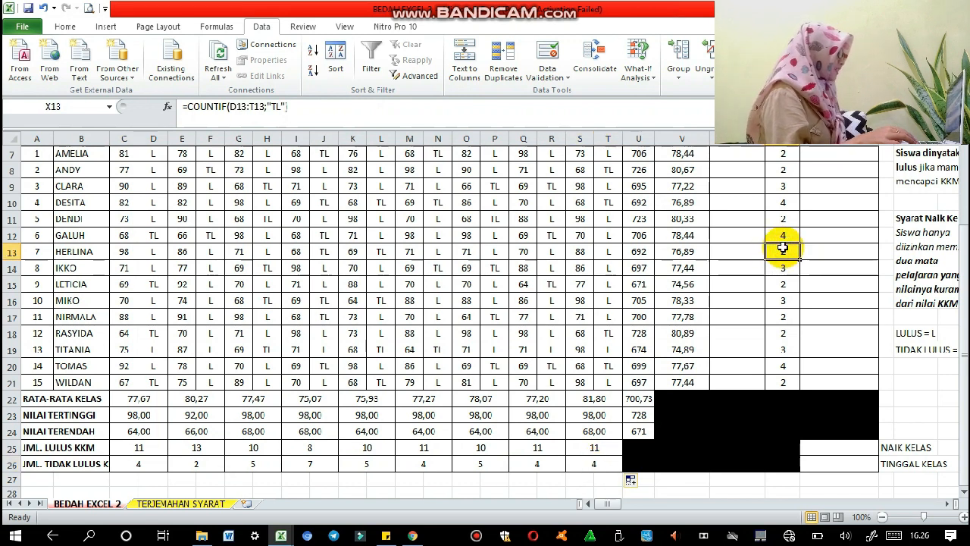
scroll(782, 248, up, 2)
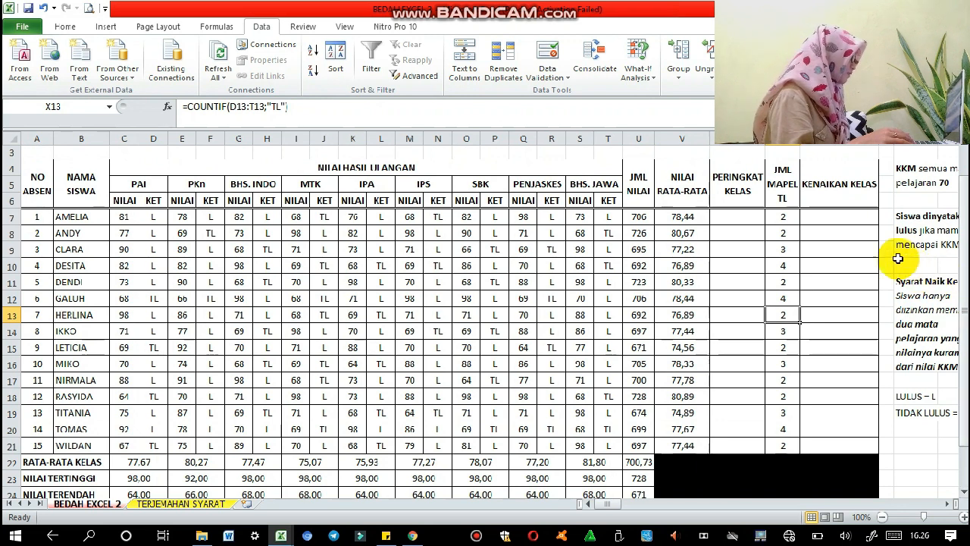
click(789, 234)
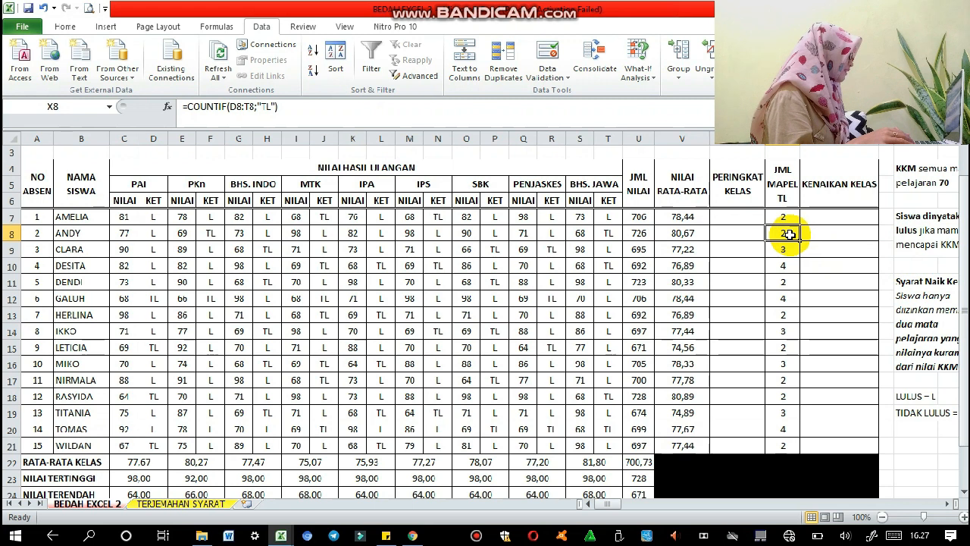
click(819, 215)
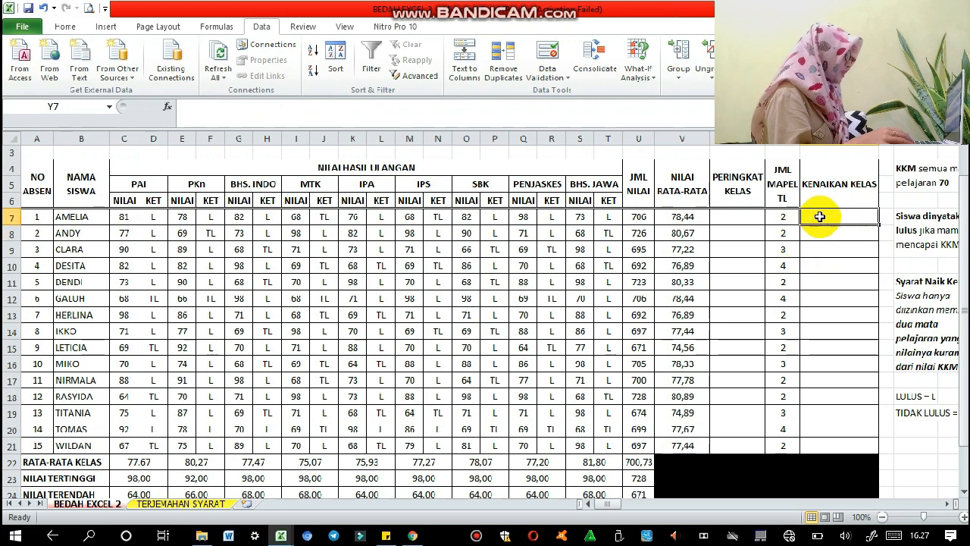
click(181, 504)
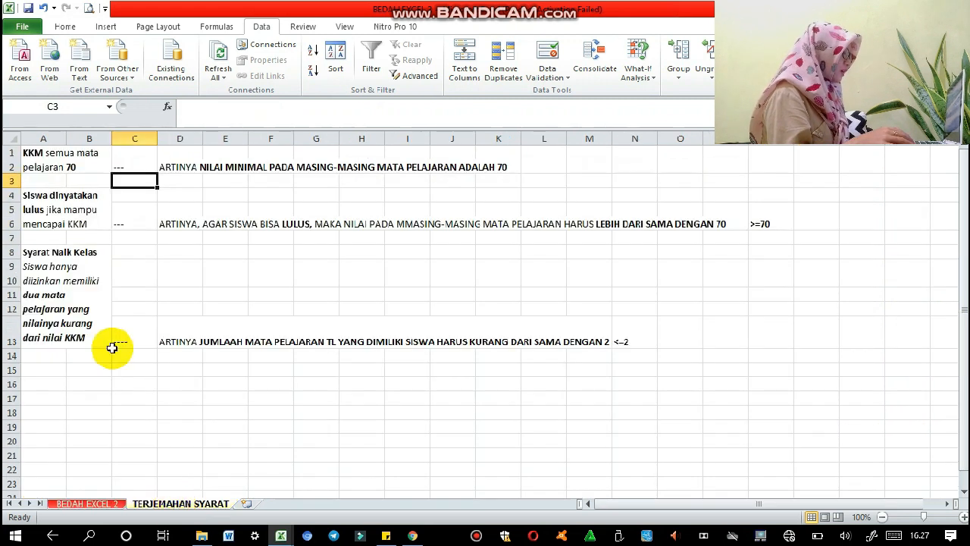
click(188, 338)
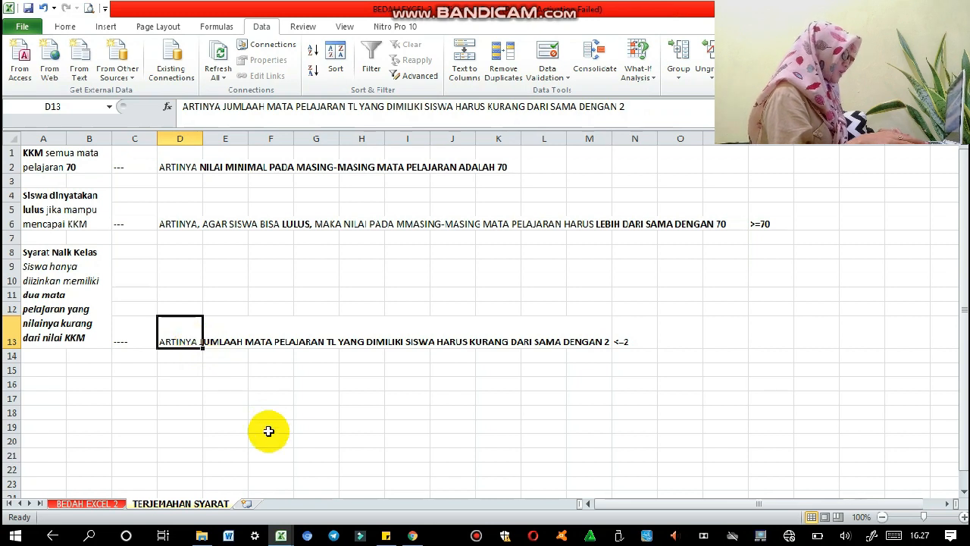
Start an IF formula in cell Y7 of the BEDAH EXCEL 2 sheet with the logical test X7<=2.
click(97, 504)
click(826, 220)
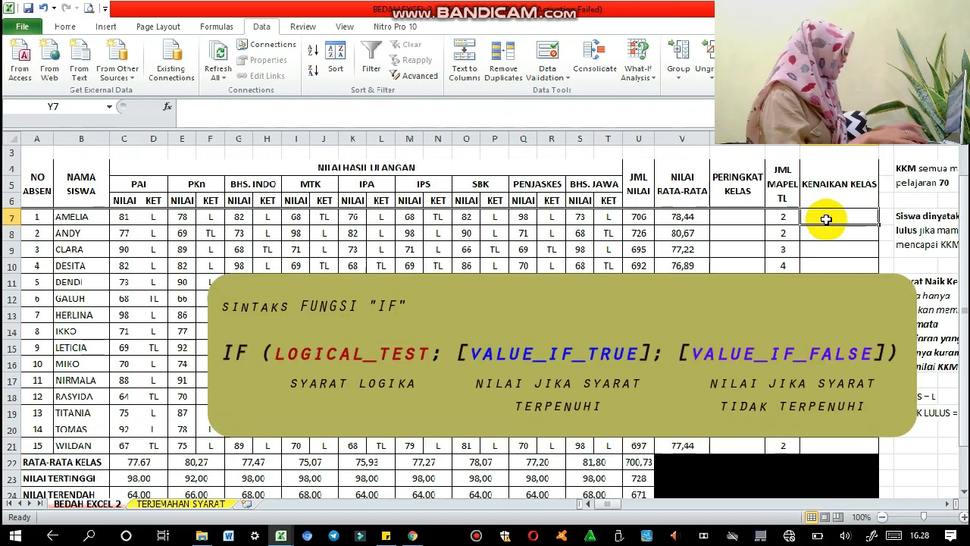
text(=IF()
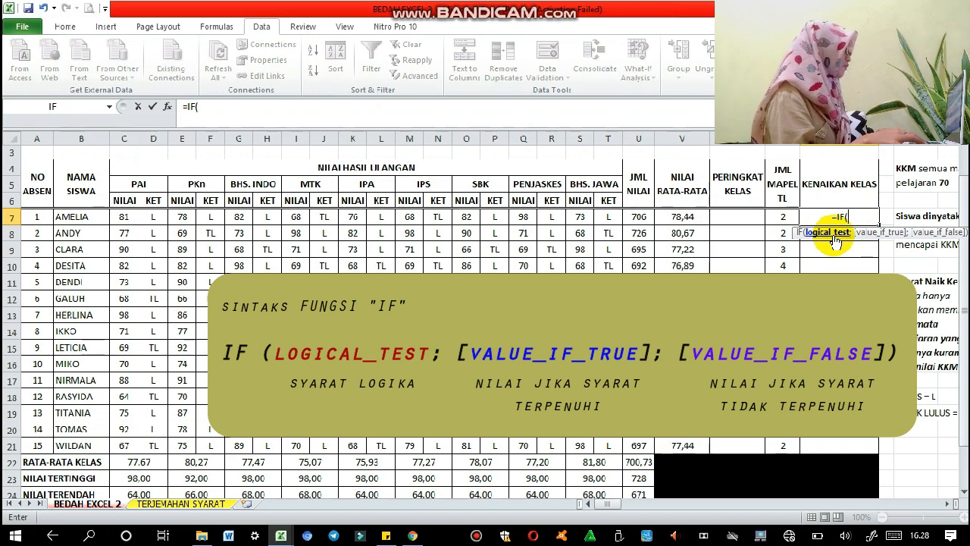
click(786, 216)
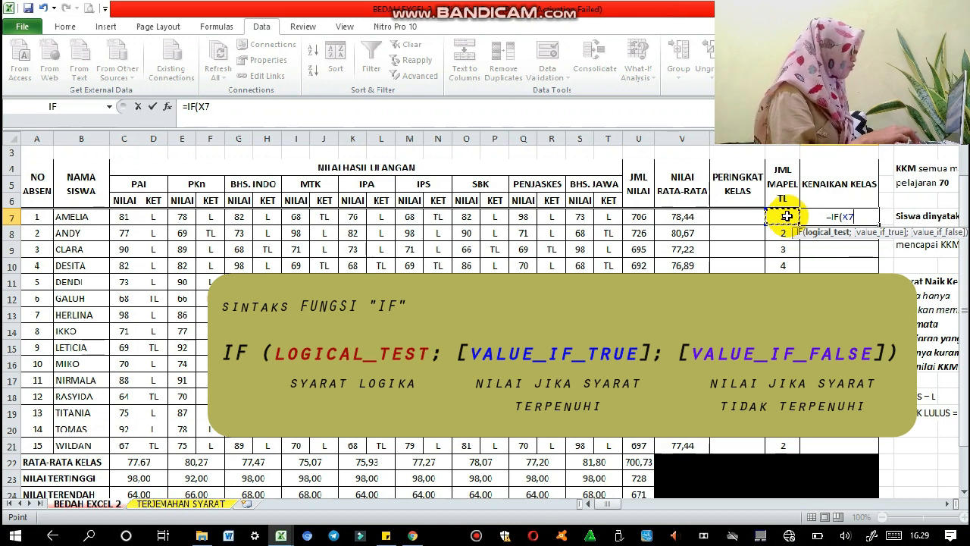
text(<=2)
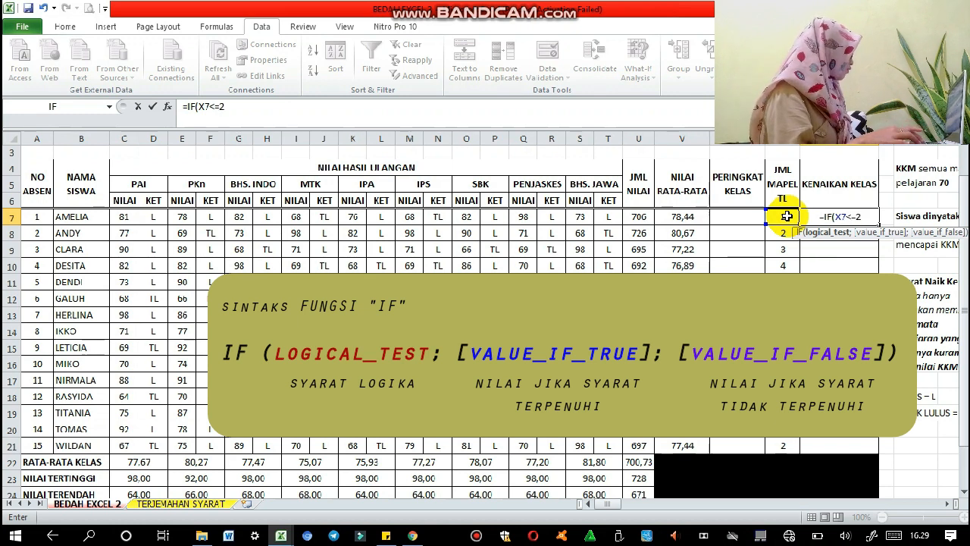
text(;)
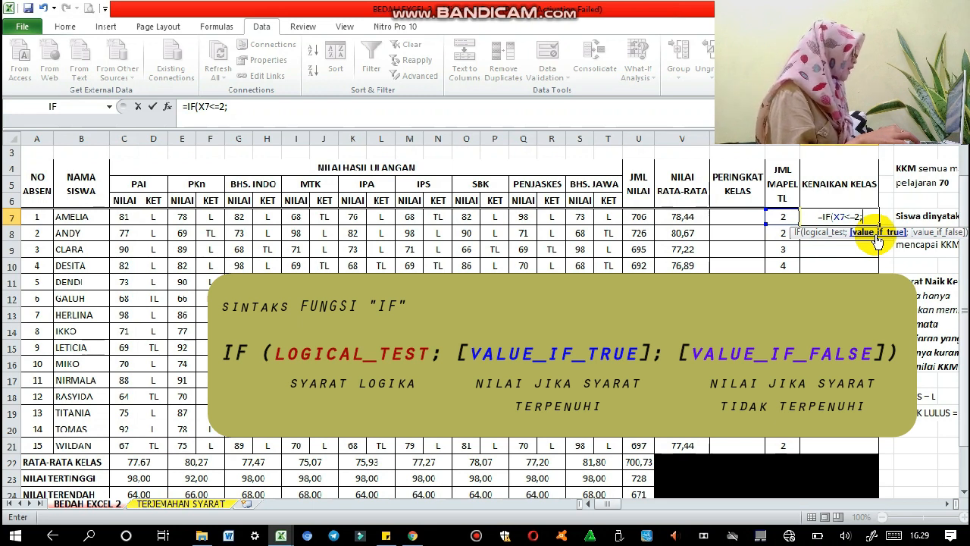
Complete the Y7 IF formula with "NAIK KELAS" as the true result and "TINGGAL KELAS" as the false result.
text(")
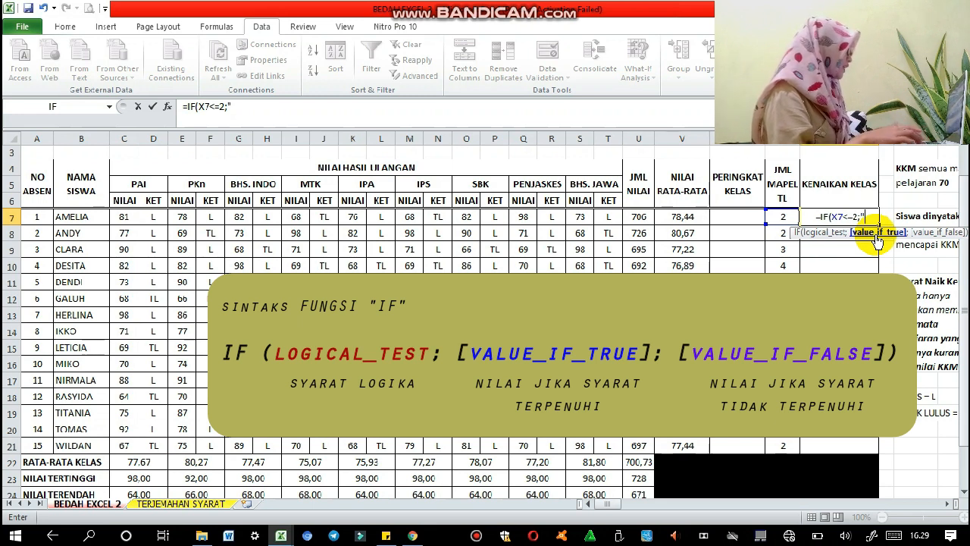
text(NA)
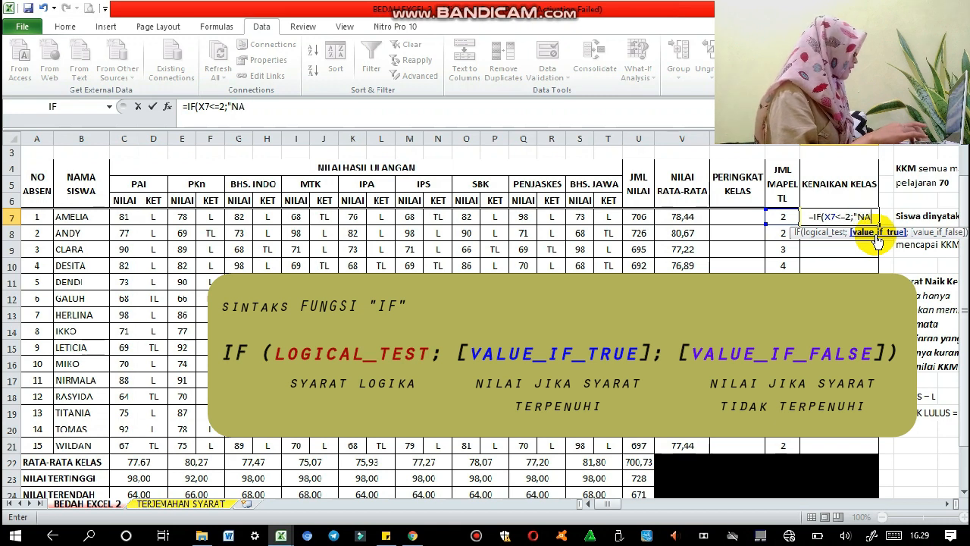
text(IK KEL)
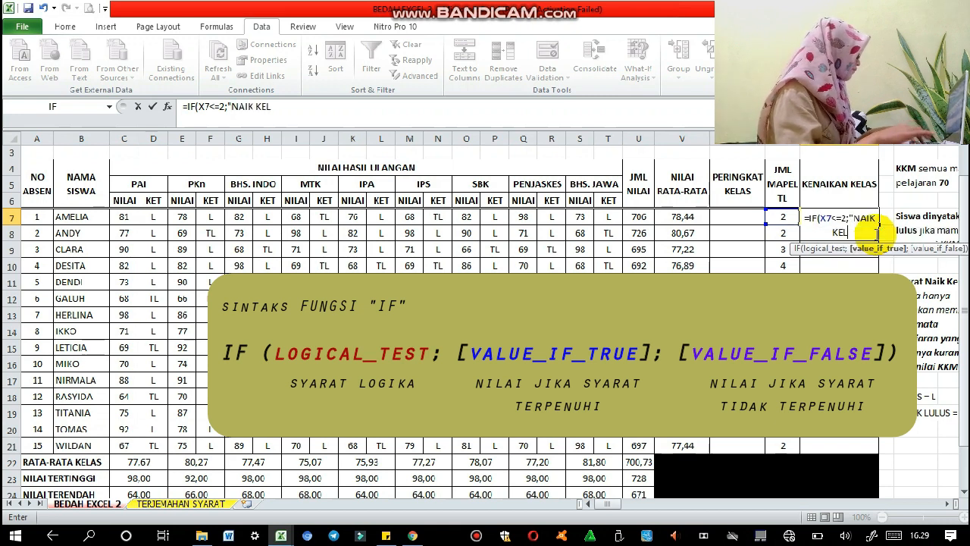
text(AS")
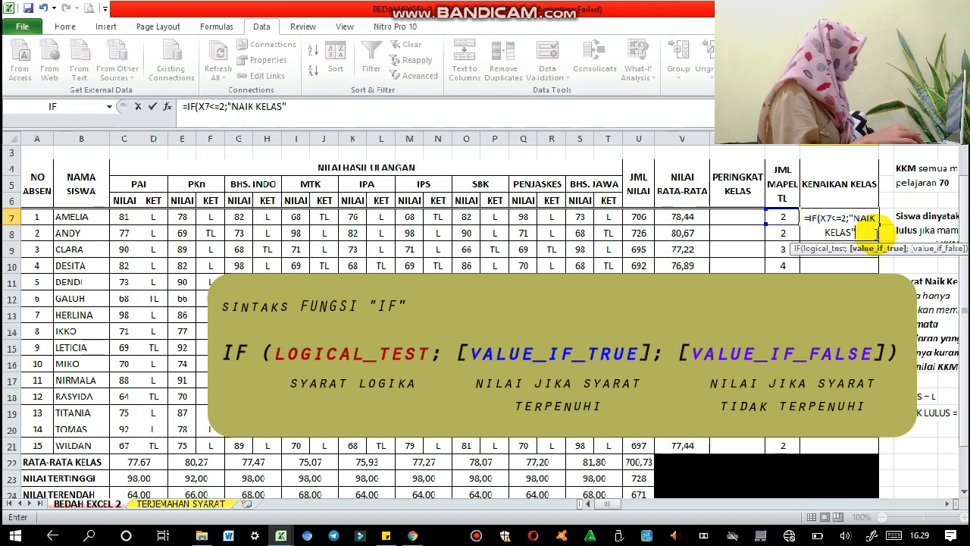
text(;)
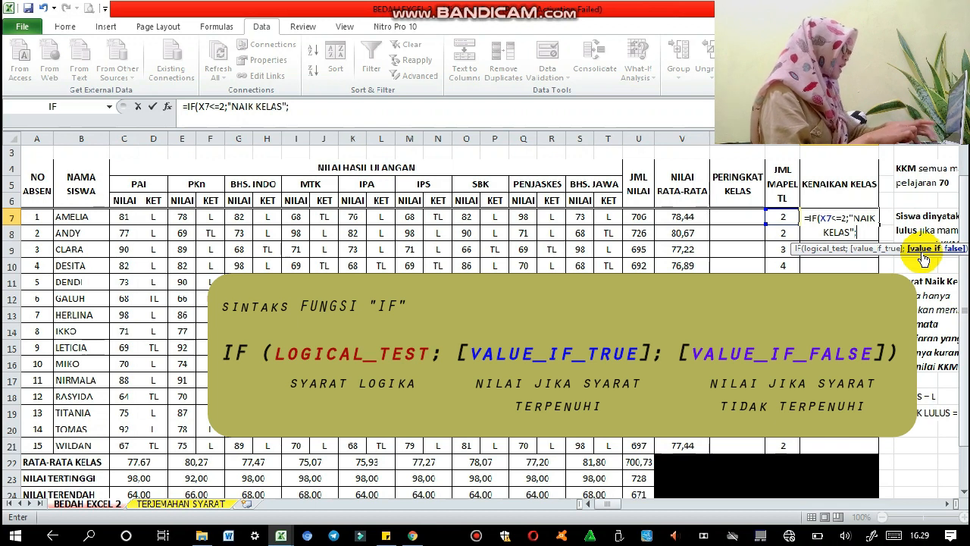
text("T)
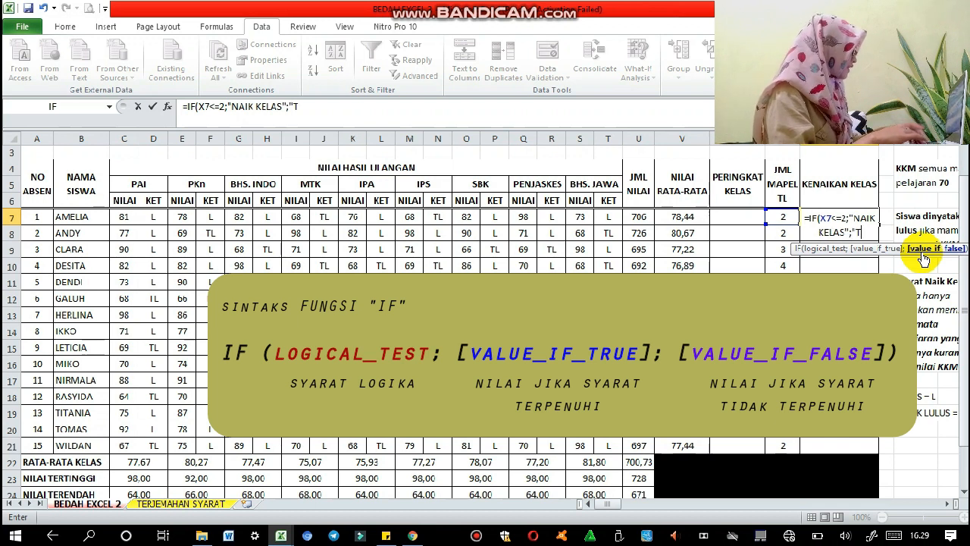
text(INGGAL KEL)
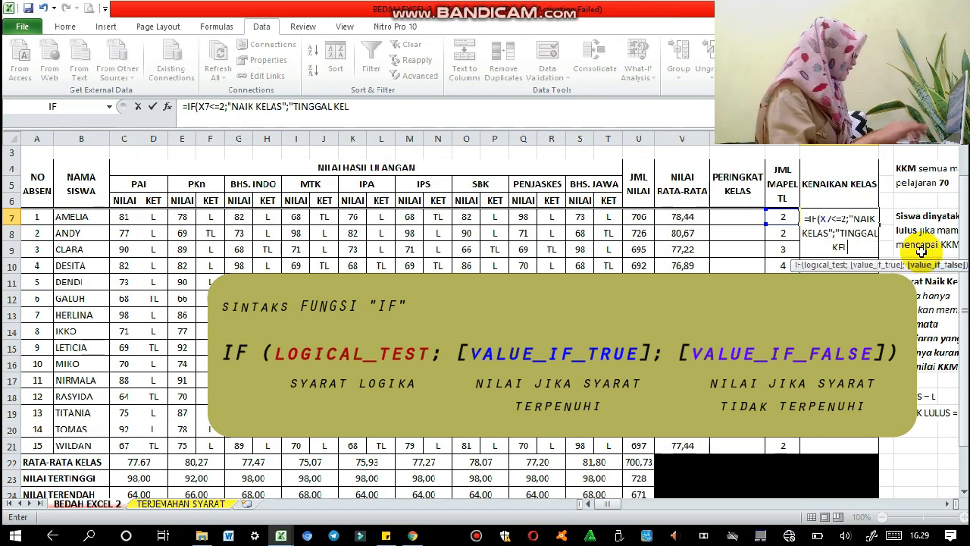
text(AS")
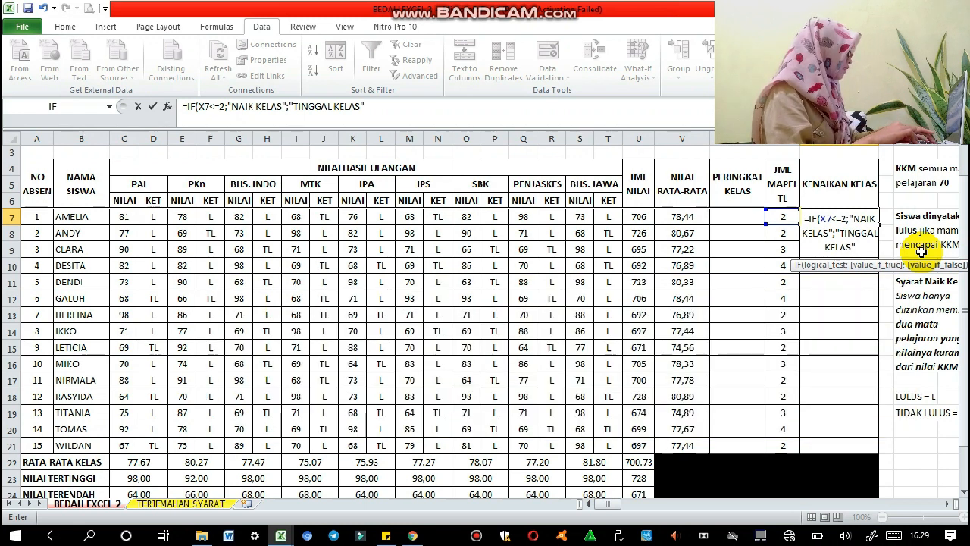
text())
key(Return)
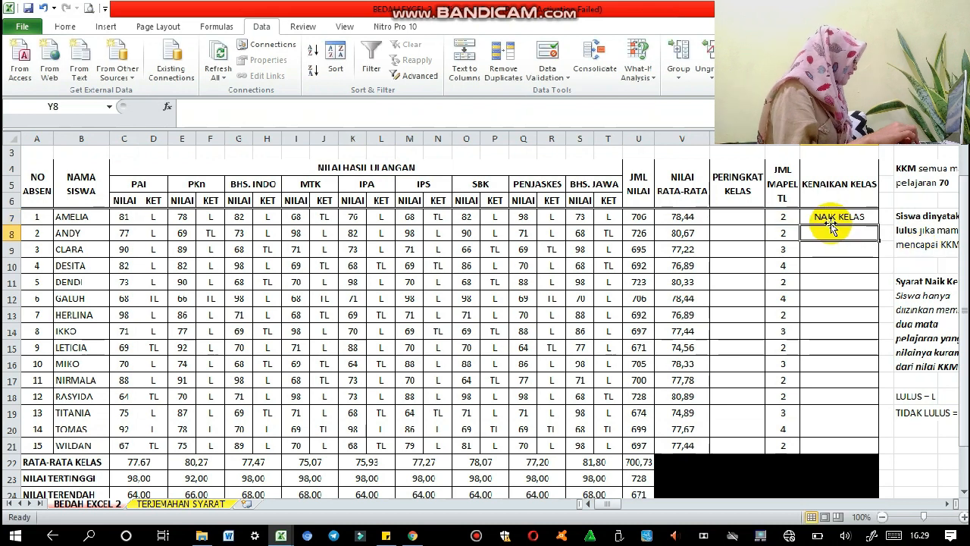
Copy the promotion formula from Y7 to the other students' KENAIKAN KELAS cells, Y8:Y21.
click(826, 217)
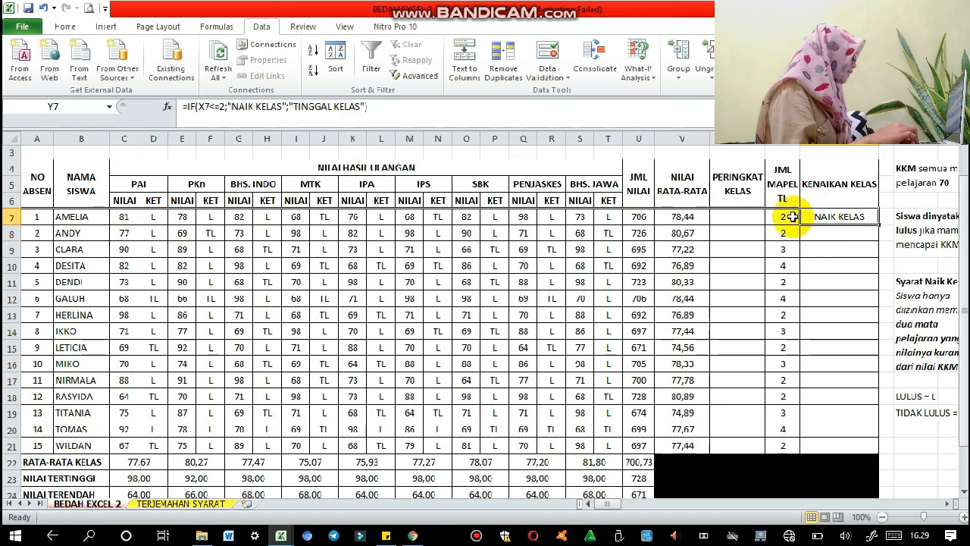
click(791, 217)
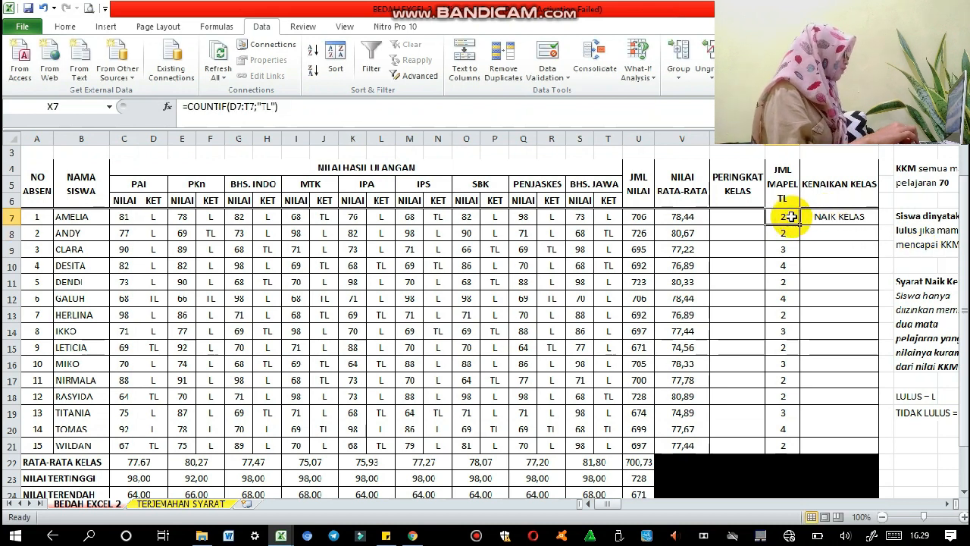
click(834, 234)
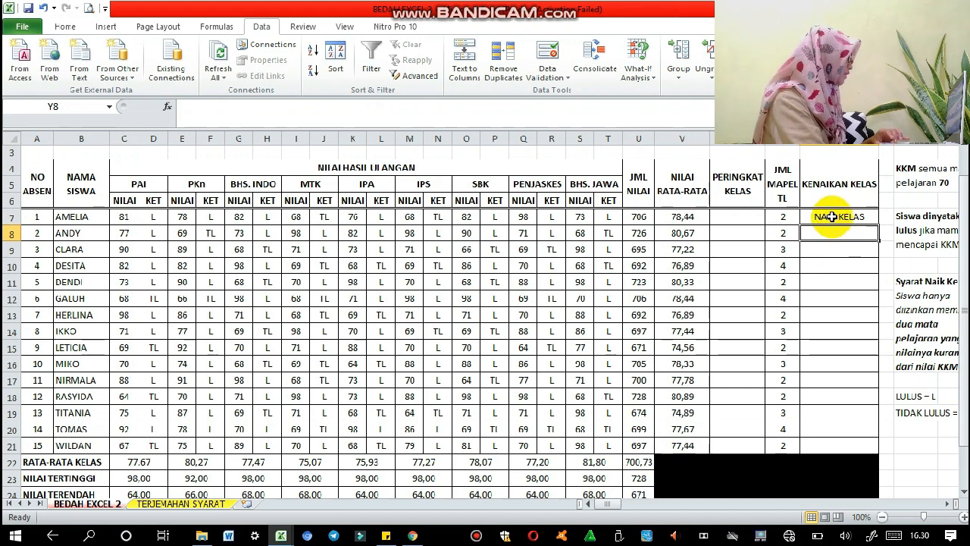
click(832, 217)
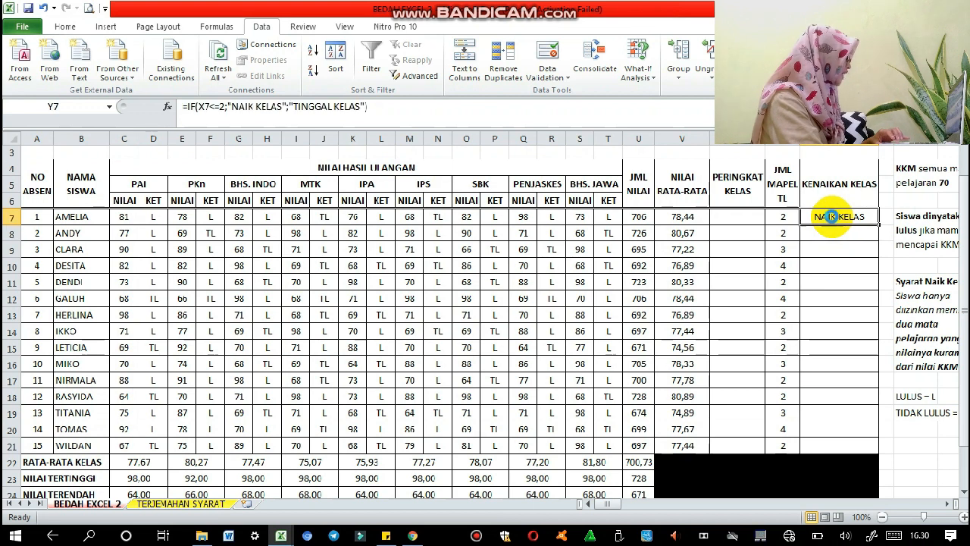
key(ctrl+c)
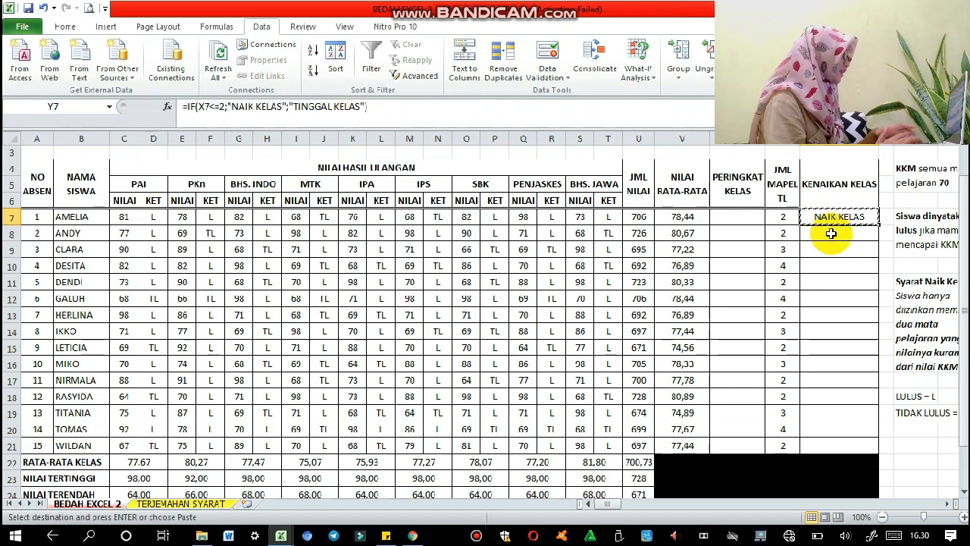
click(828, 235)
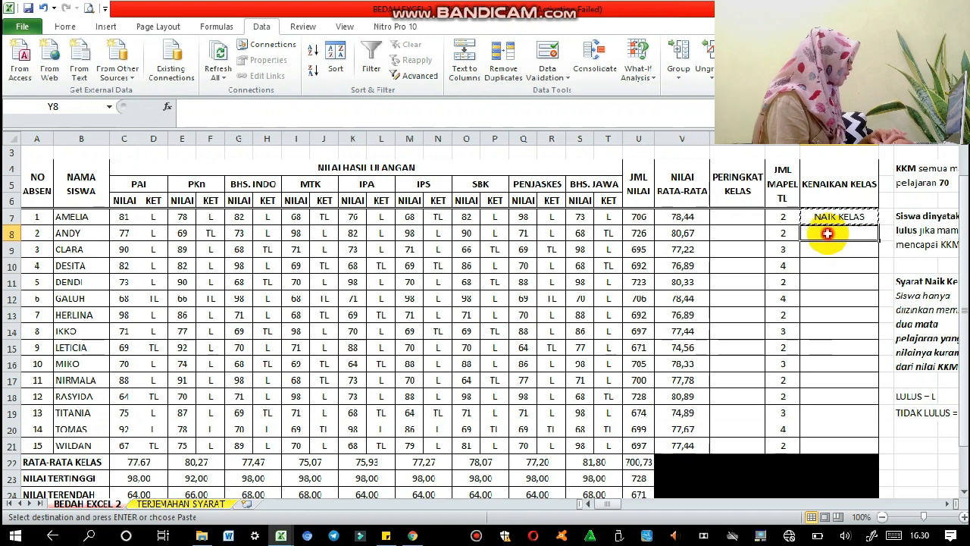
drag(828, 236, 836, 446)
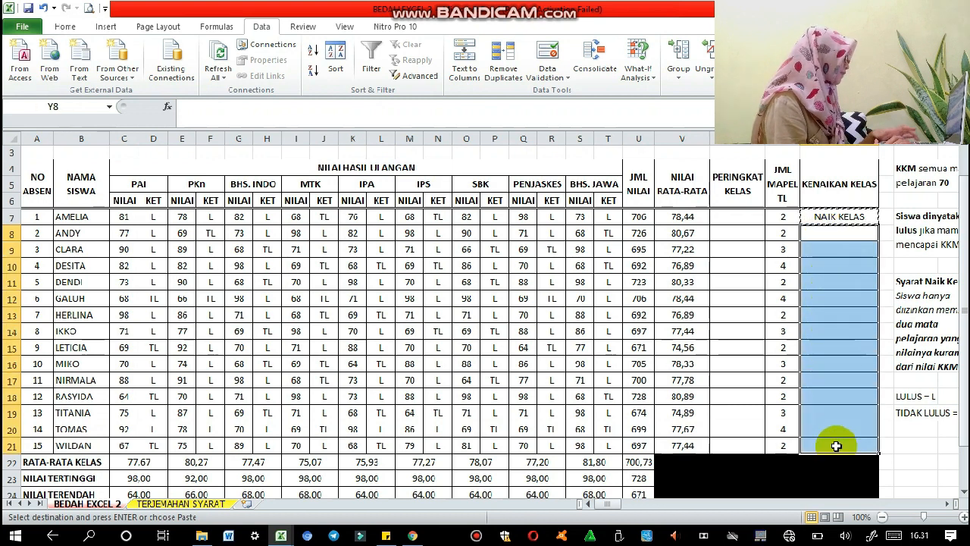
key(ctrl+v)
Check the copied IF formulas in several cells of the KENAIKAN KELAS column.
click(859, 397)
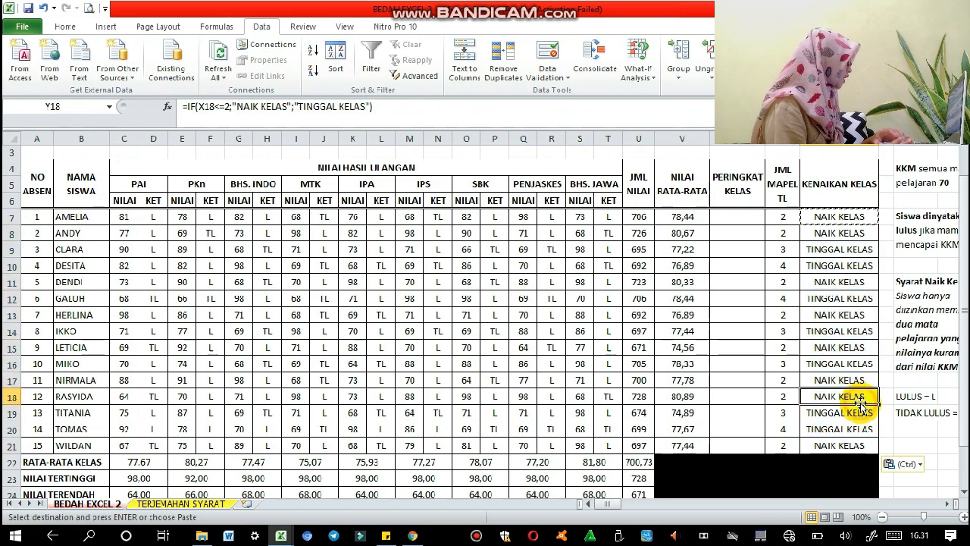
click(848, 231)
click(845, 247)
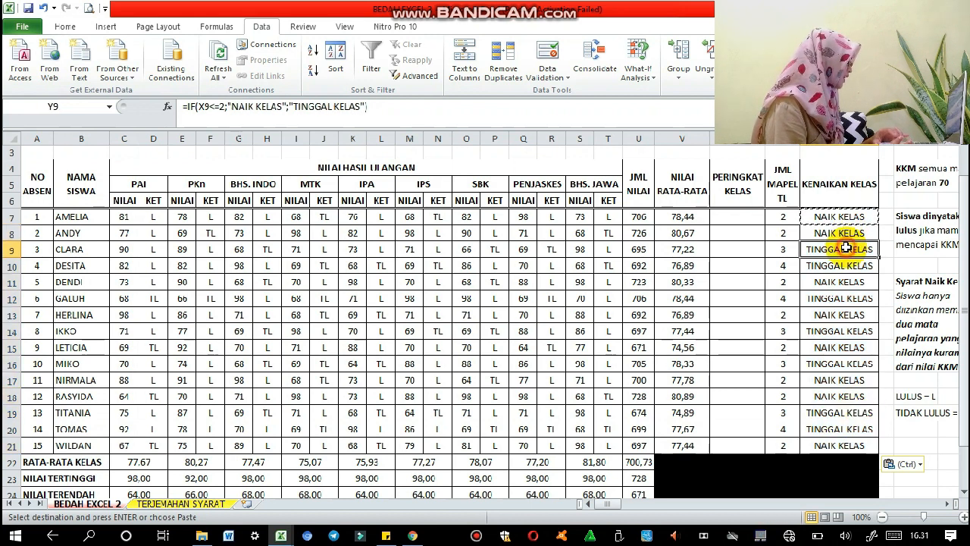
click(836, 280)
click(827, 383)
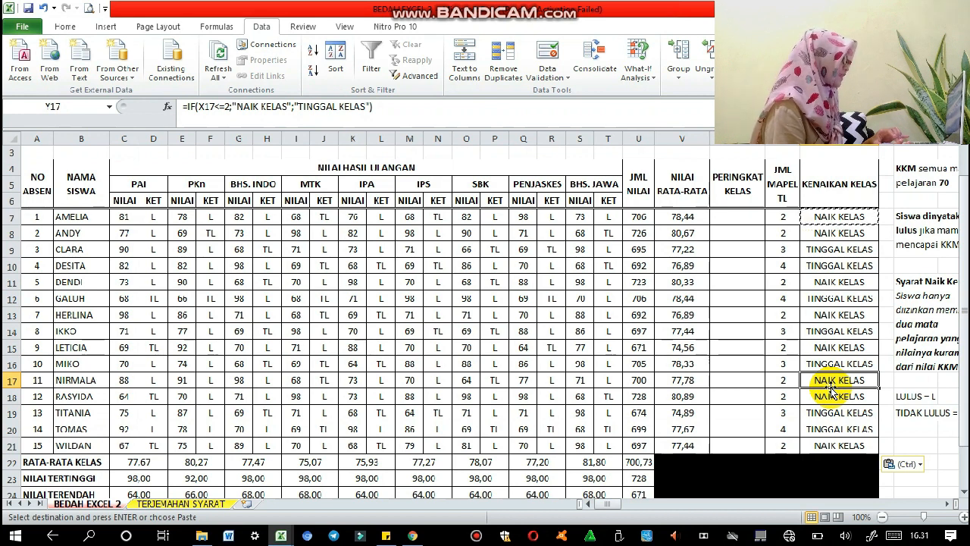
Enter a RANK formula in W7 that ranks U7 against U7:U21 in descending order (0).
click(726, 216)
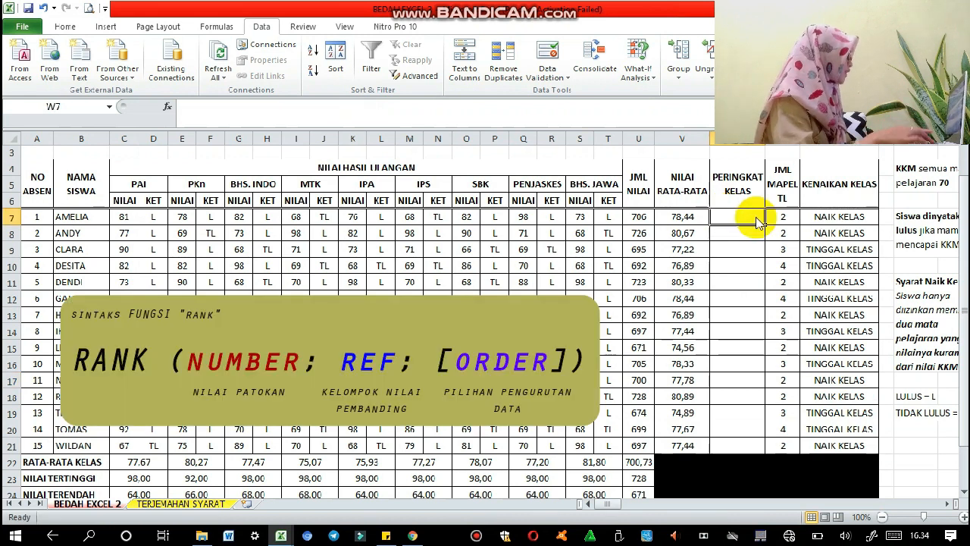
text(=RA)
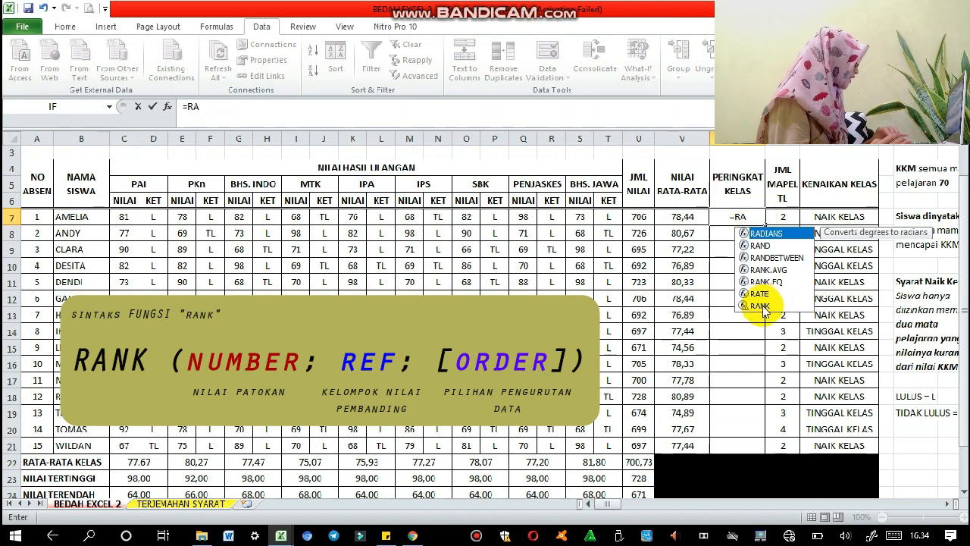
double_click(760, 305)
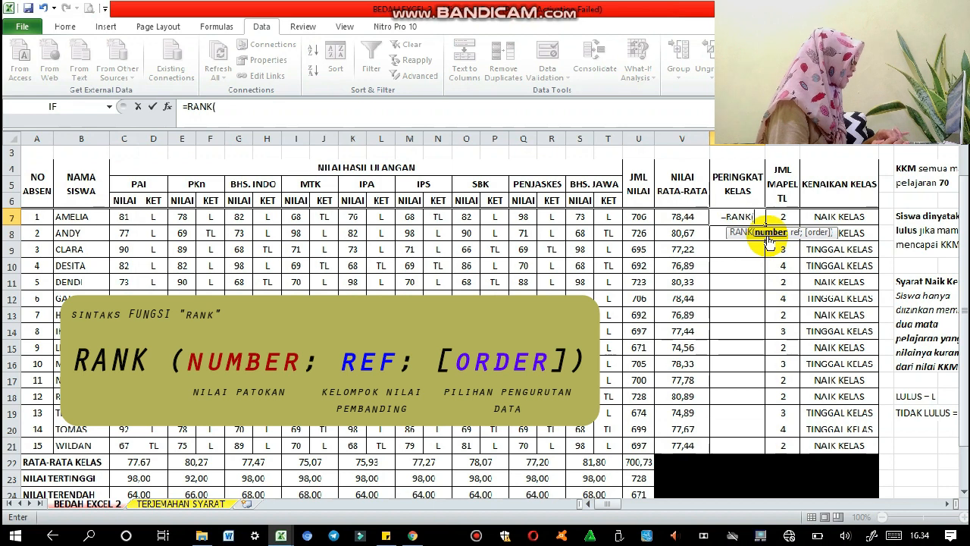
click(638, 217)
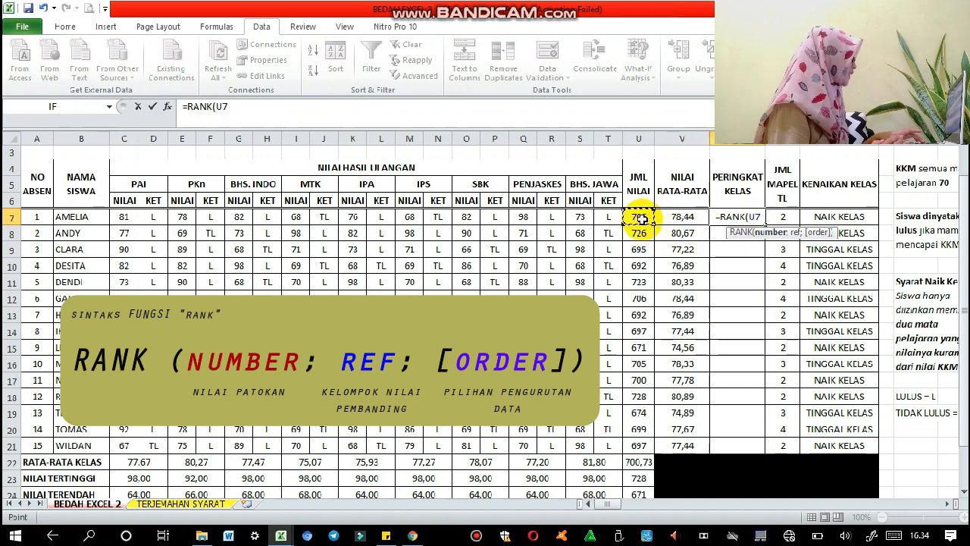
text(;)
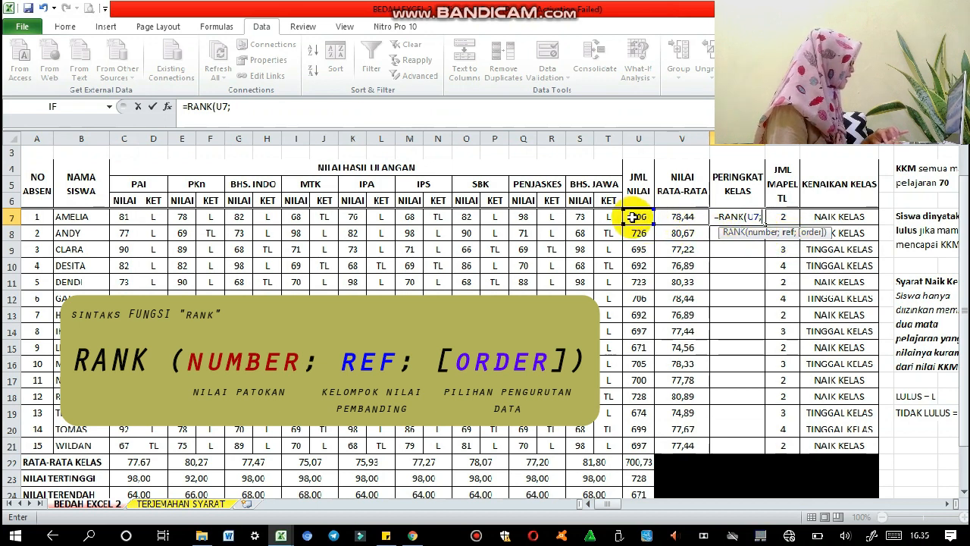
drag(632, 217, 638, 353)
drag(638, 410, 640, 447)
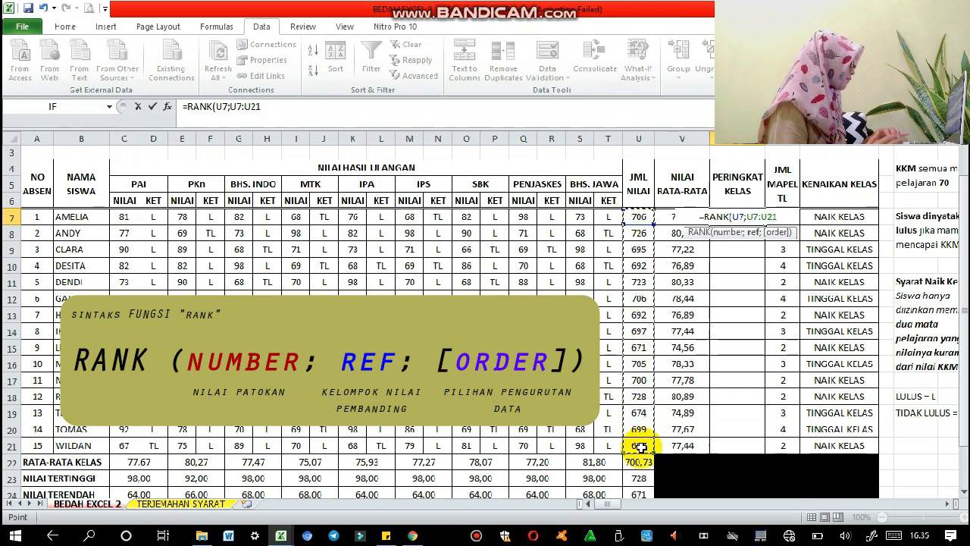
text(;)
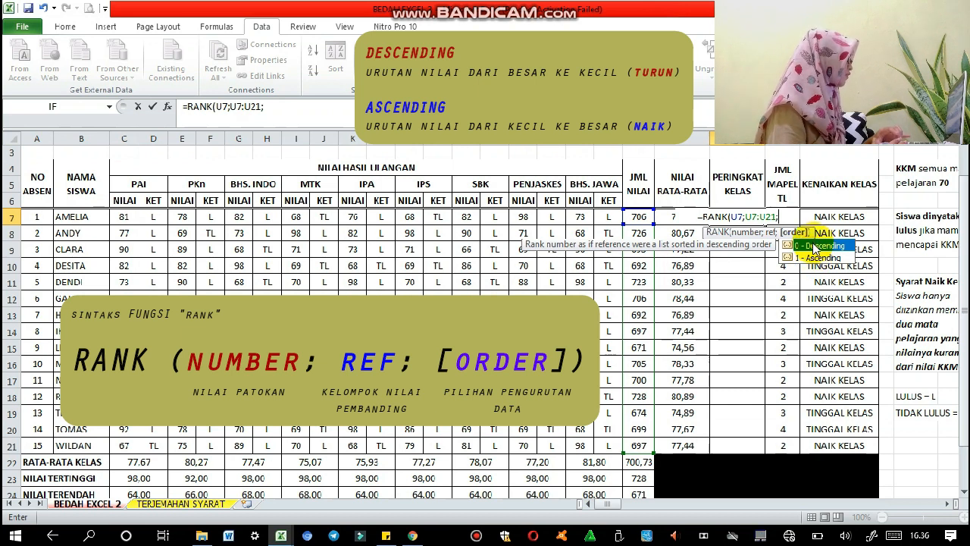
text(0)
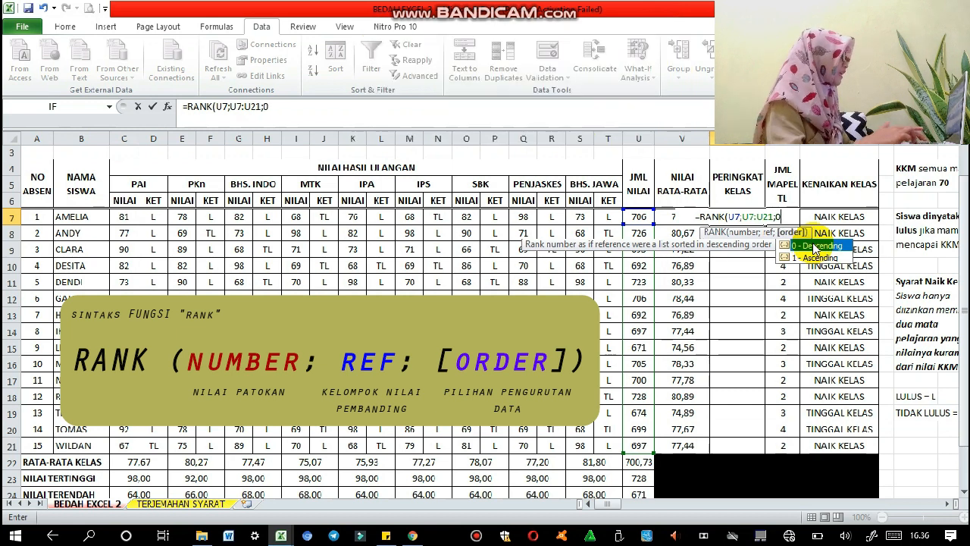
text())
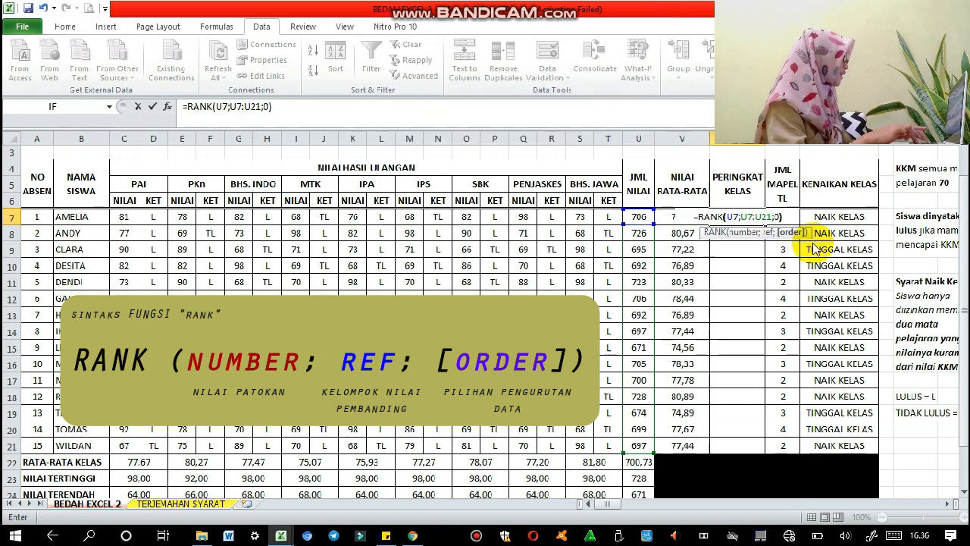
key(Return)
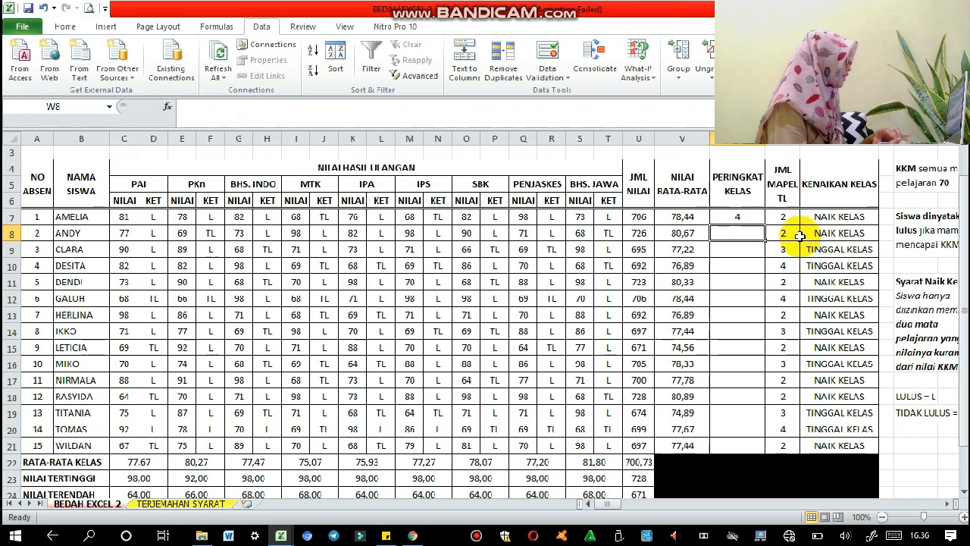
Check the first student's rank formula in W7 against the total score in U7.
click(741, 218)
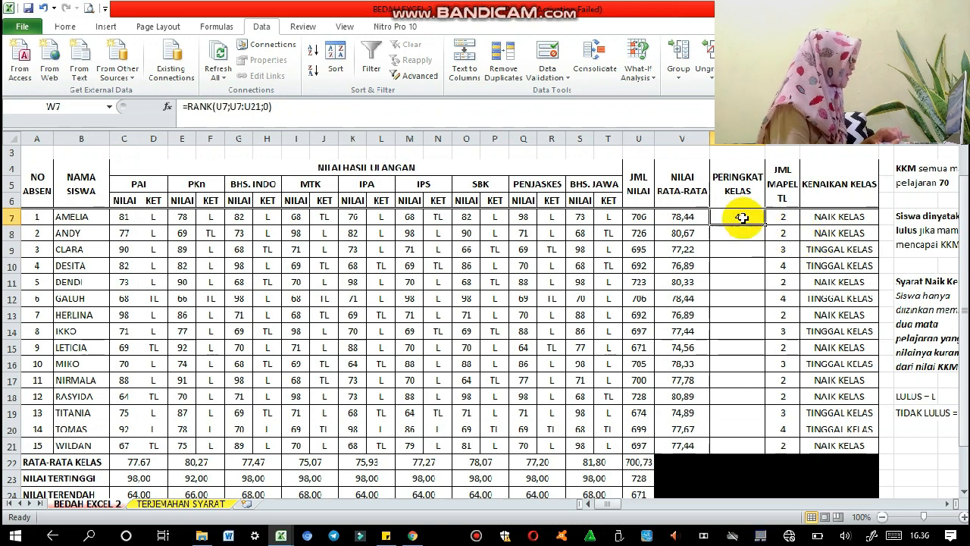
click(639, 219)
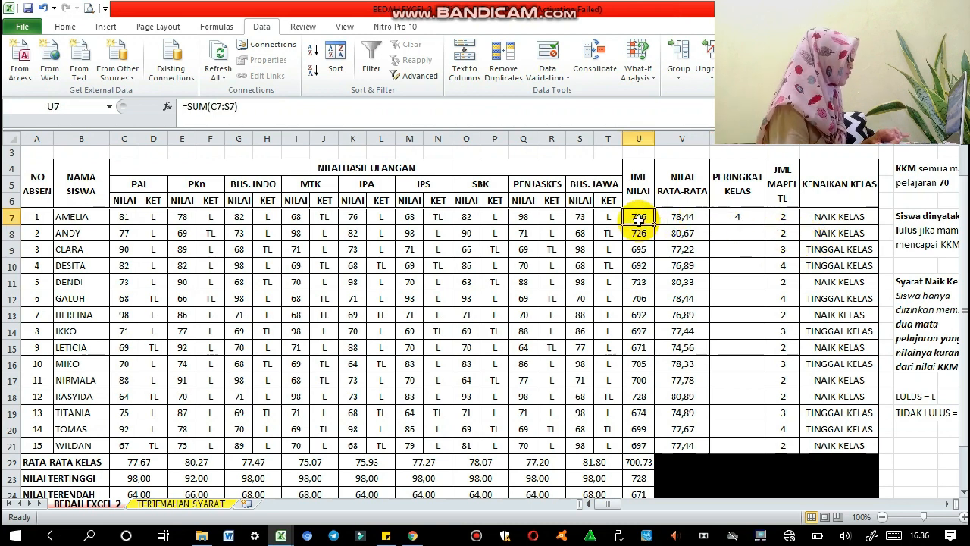
click(746, 215)
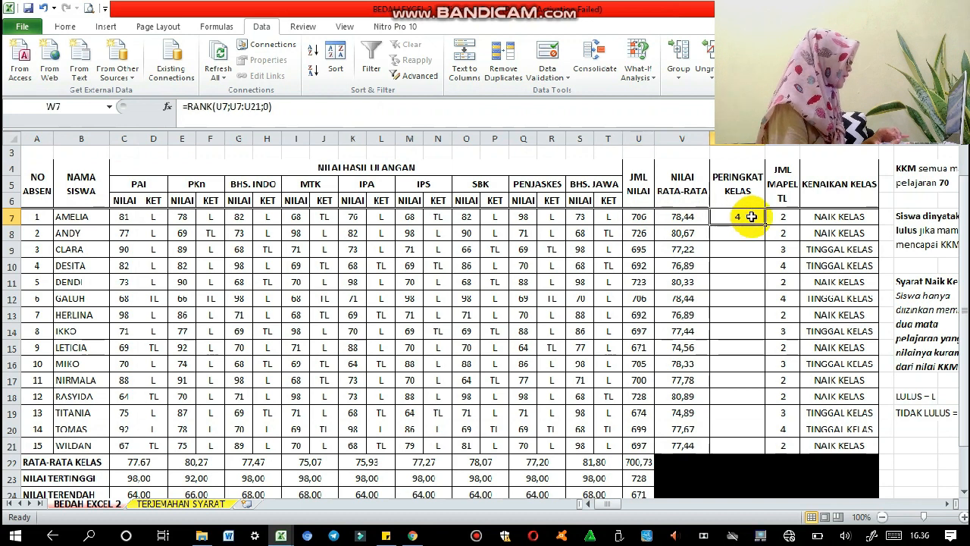
click(731, 233)
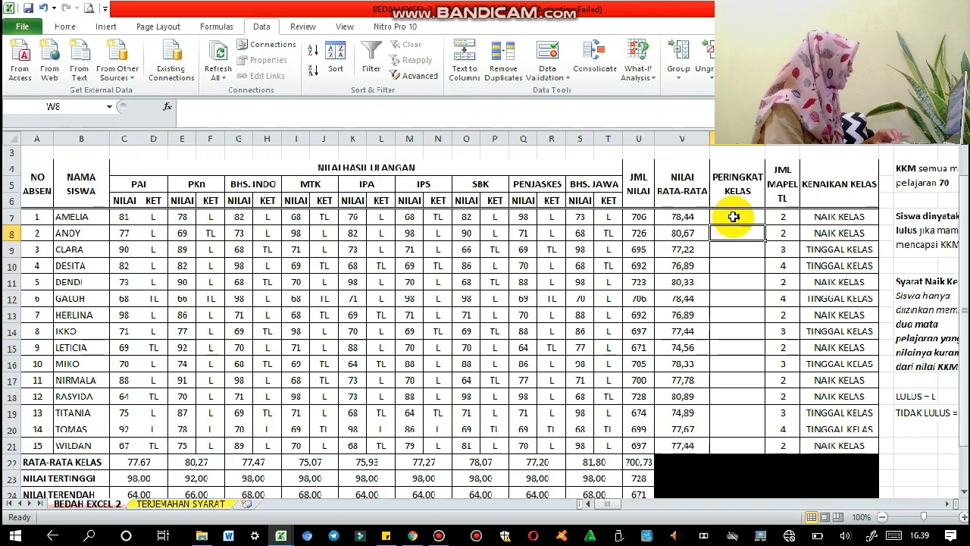
Lock the comparison range in the W7 RANK formula as the absolute reference $U$7:$U$21.
click(733, 217)
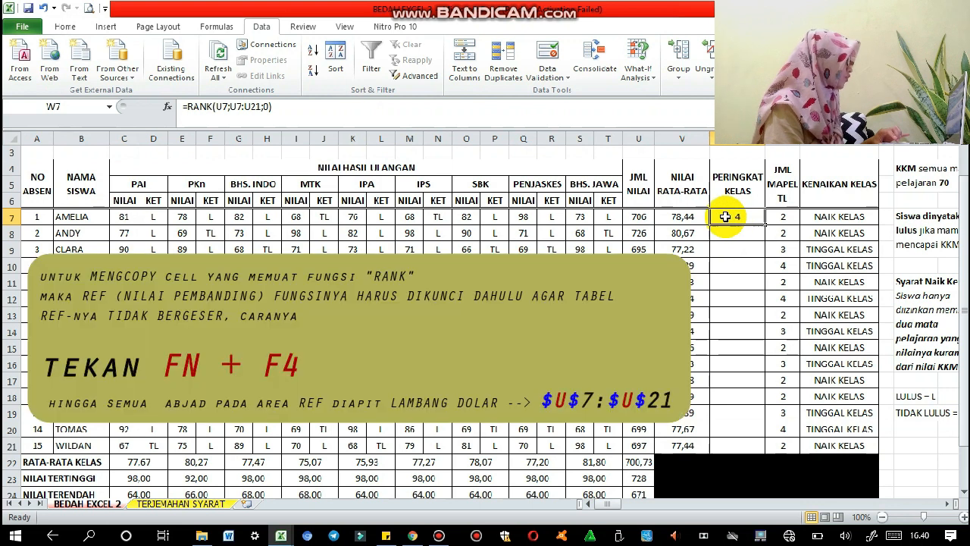
click(245, 106)
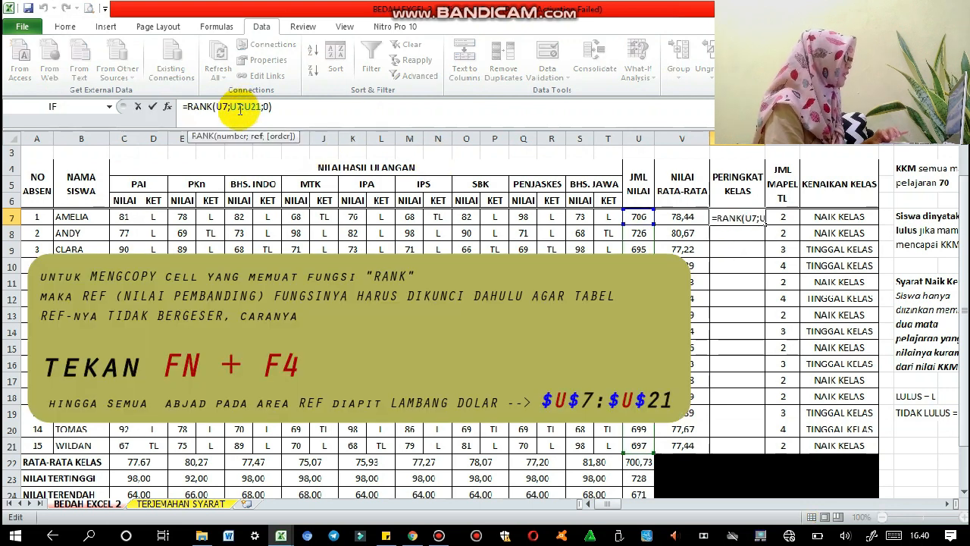
drag(229, 106, 262, 106)
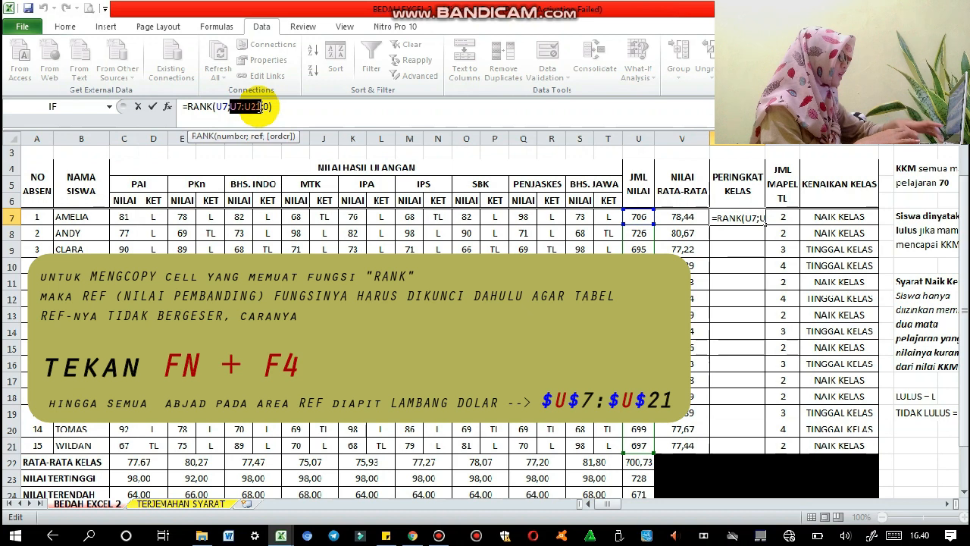
key(F4)
click(267, 106)
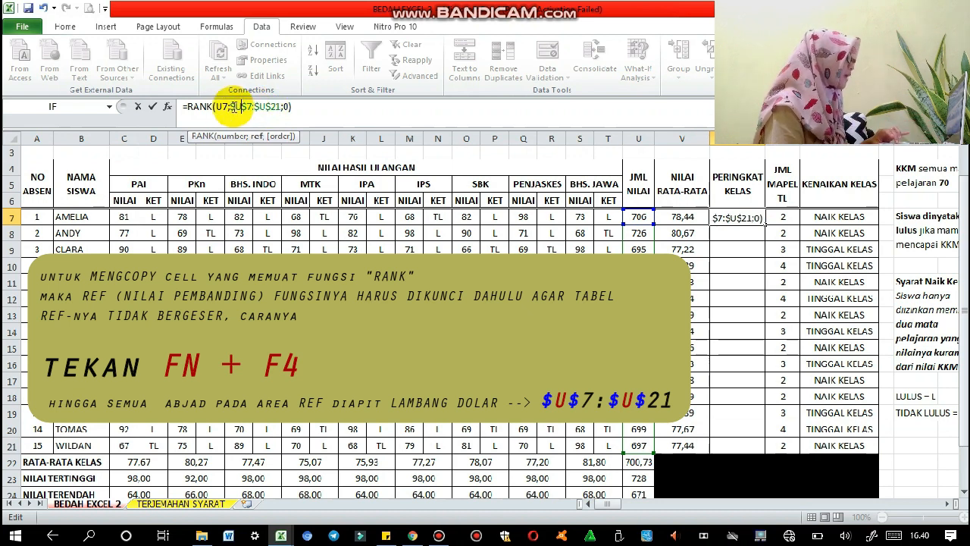
drag(235, 107, 243, 111)
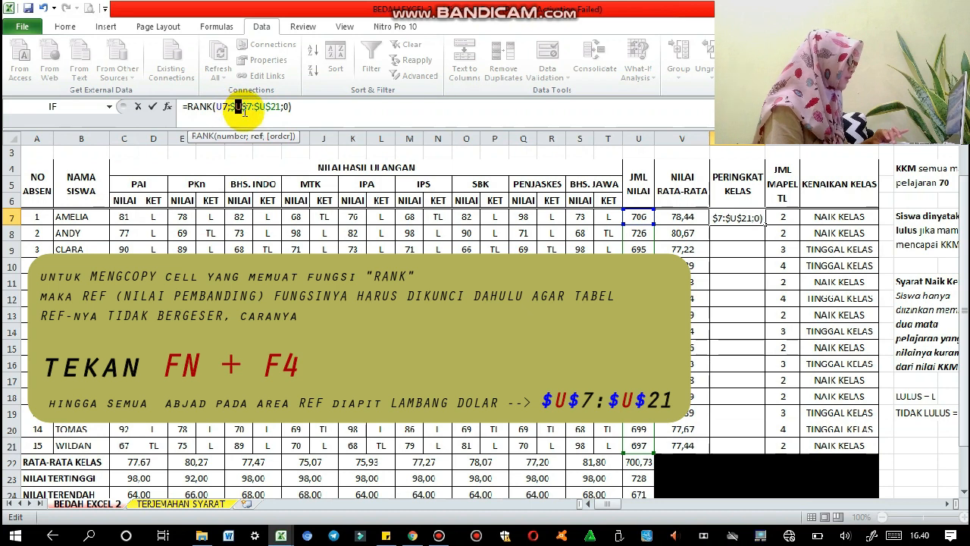
click(247, 110)
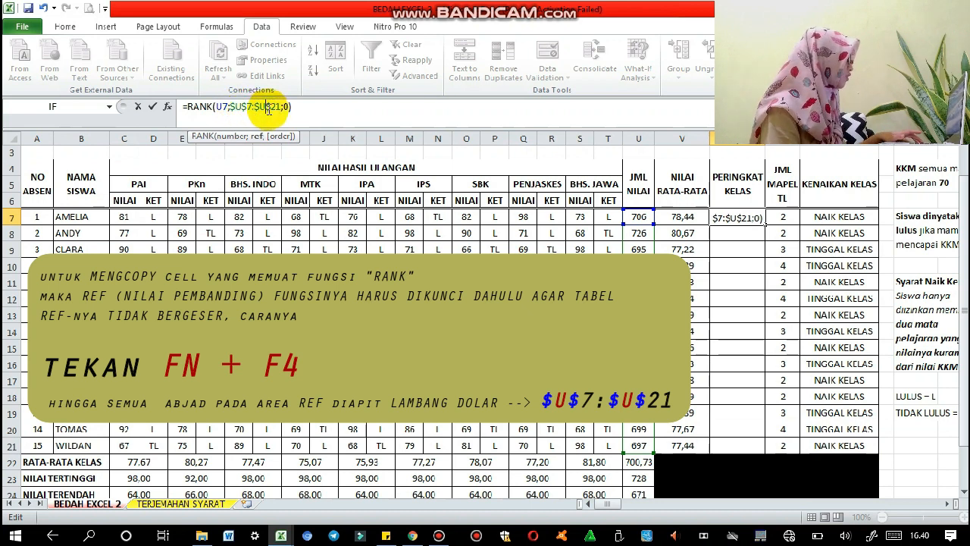
key(Return)
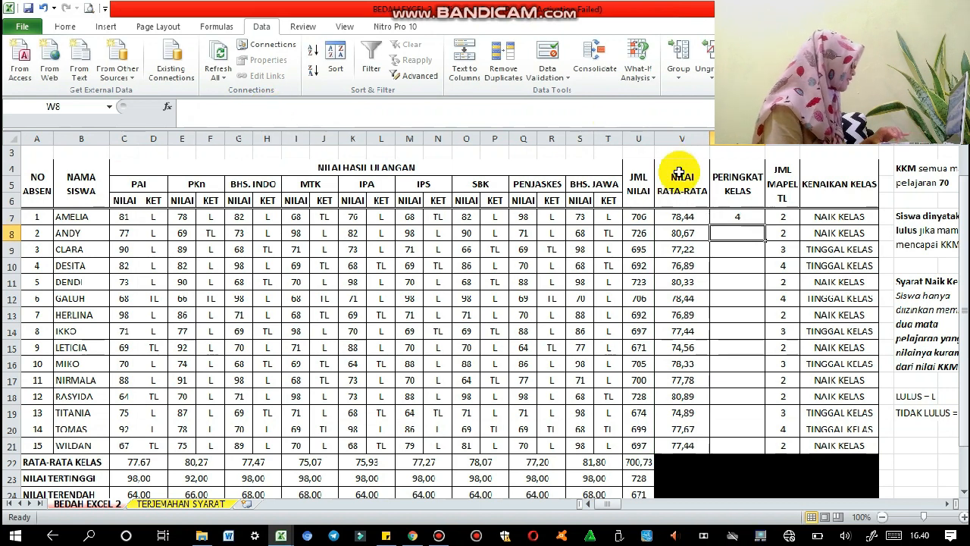
Copy the RANK formula from W7 to the other students' PERINGKAT KELAS cells, W8:W21.
click(746, 216)
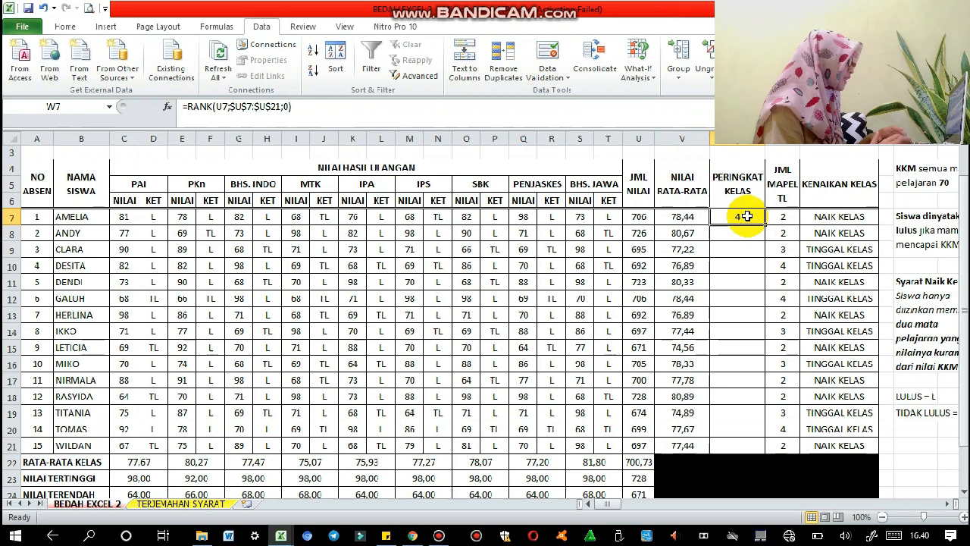
key(ctrl+c)
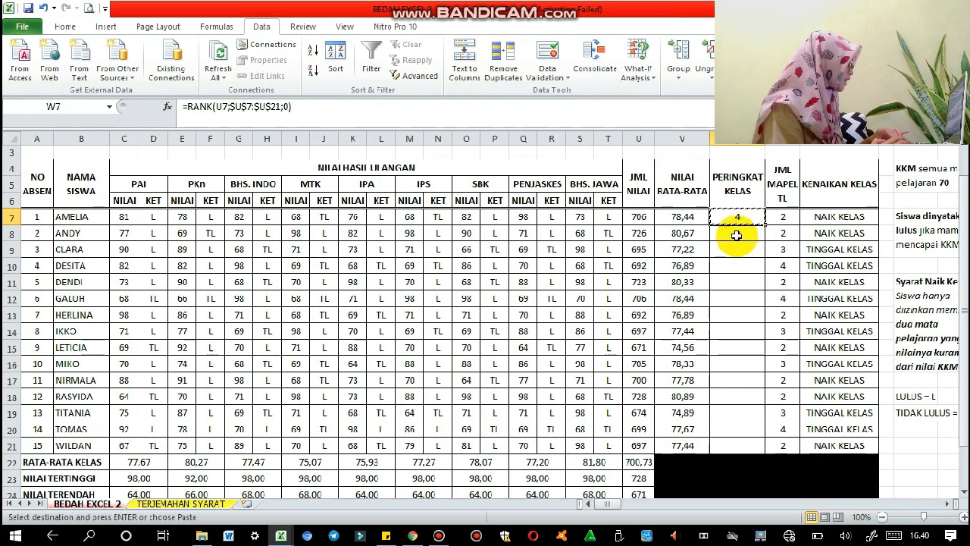
click(736, 235)
drag(737, 236, 727, 445)
key(ctrl+v)
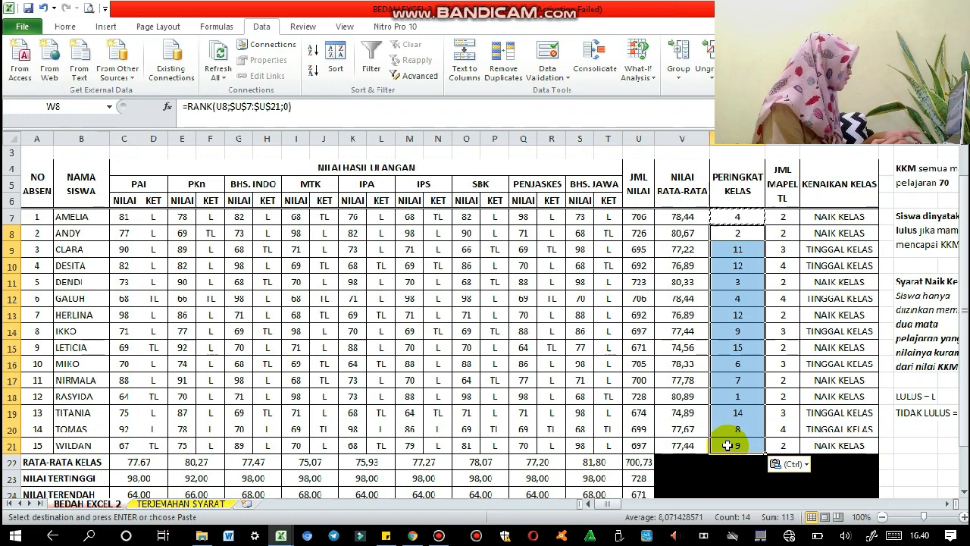
key(Escape)
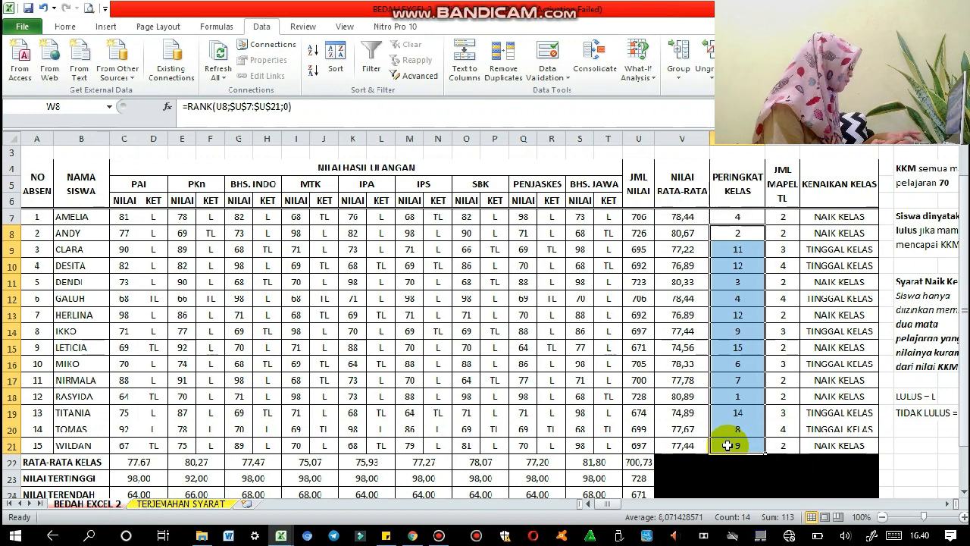
key(Return)
Review the class rank, failed-subject count and promotion results in W7:Y21, including individual KENAIKAN KELAS cells.
scroll(728, 318, down, 1)
drag(727, 199, 850, 431)
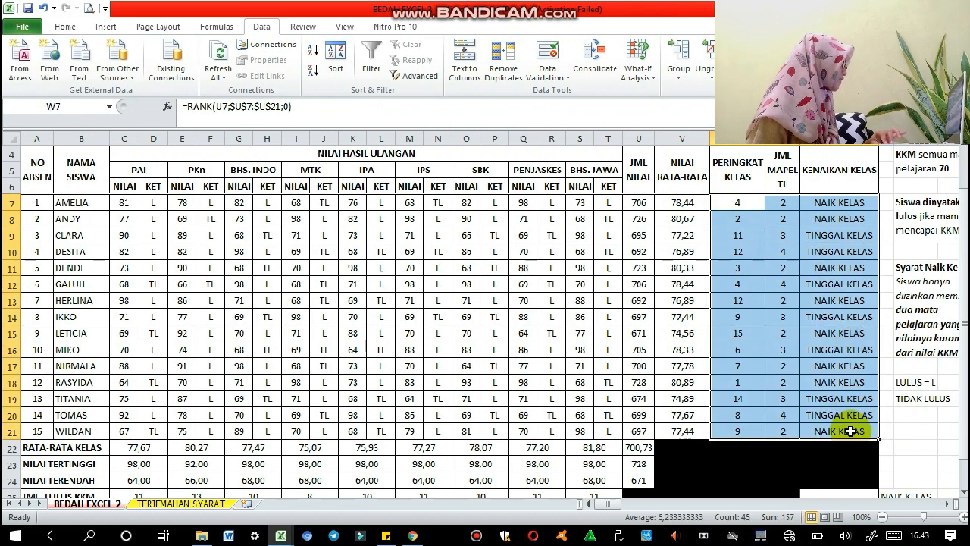
click(850, 430)
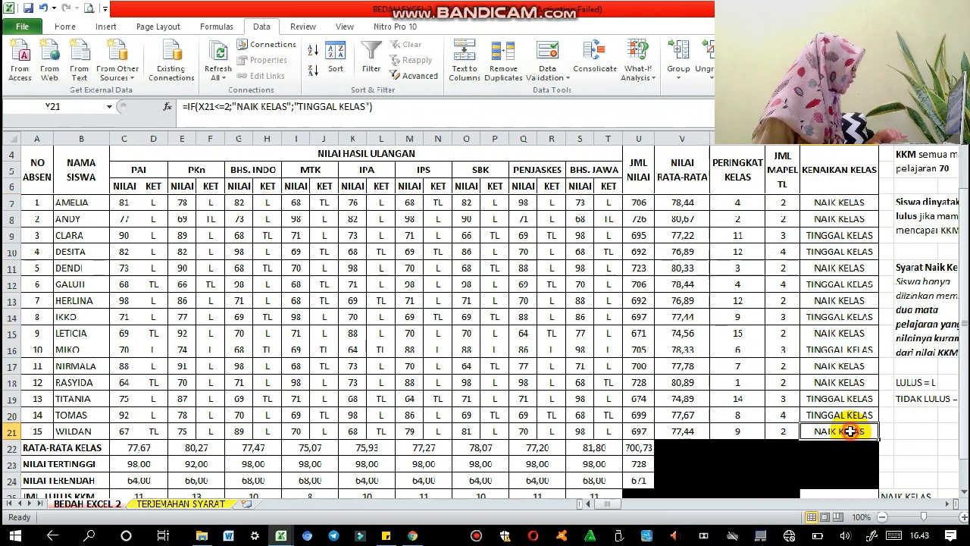
click(846, 282)
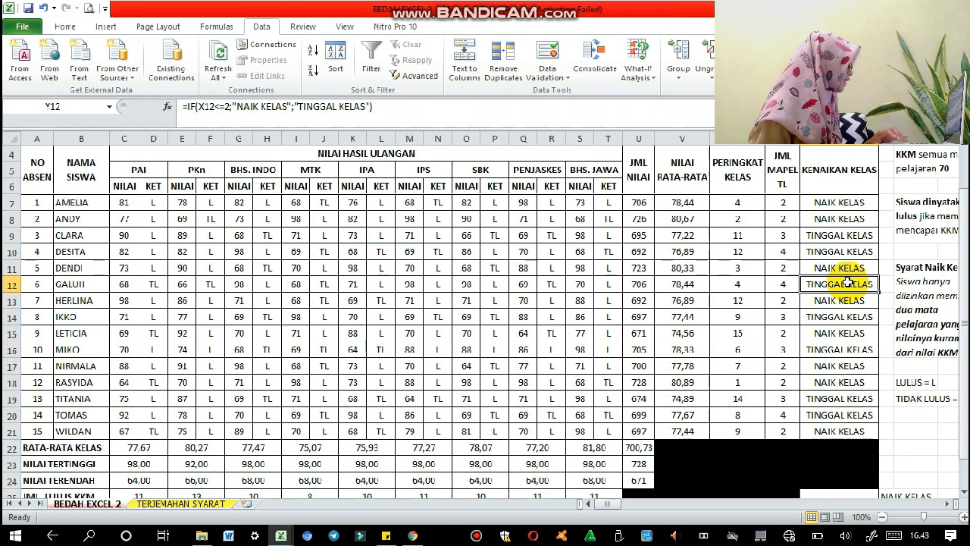
click(826, 335)
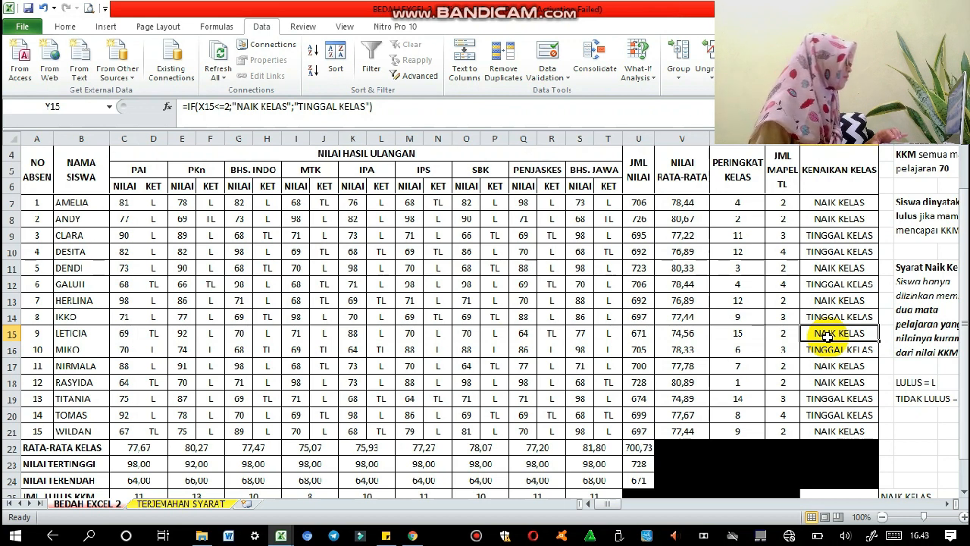
click(804, 303)
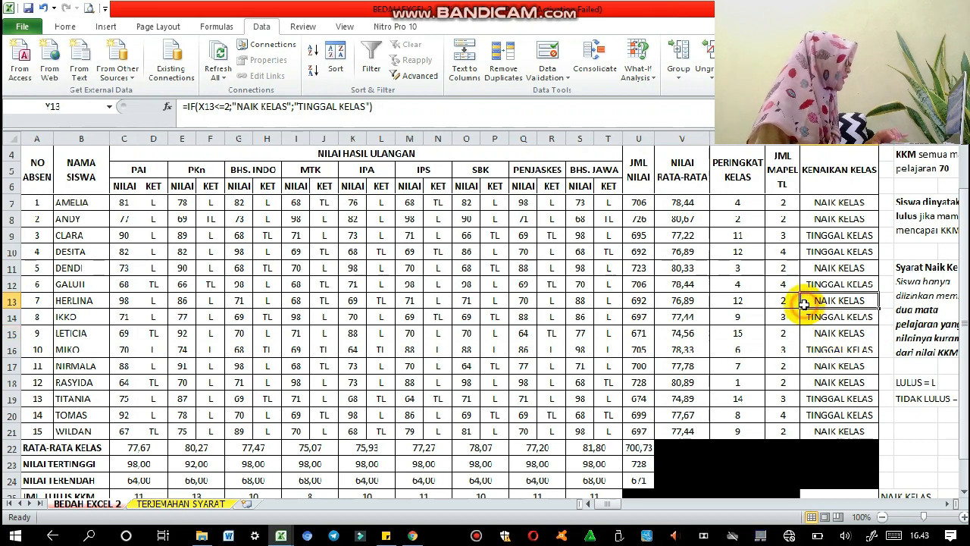